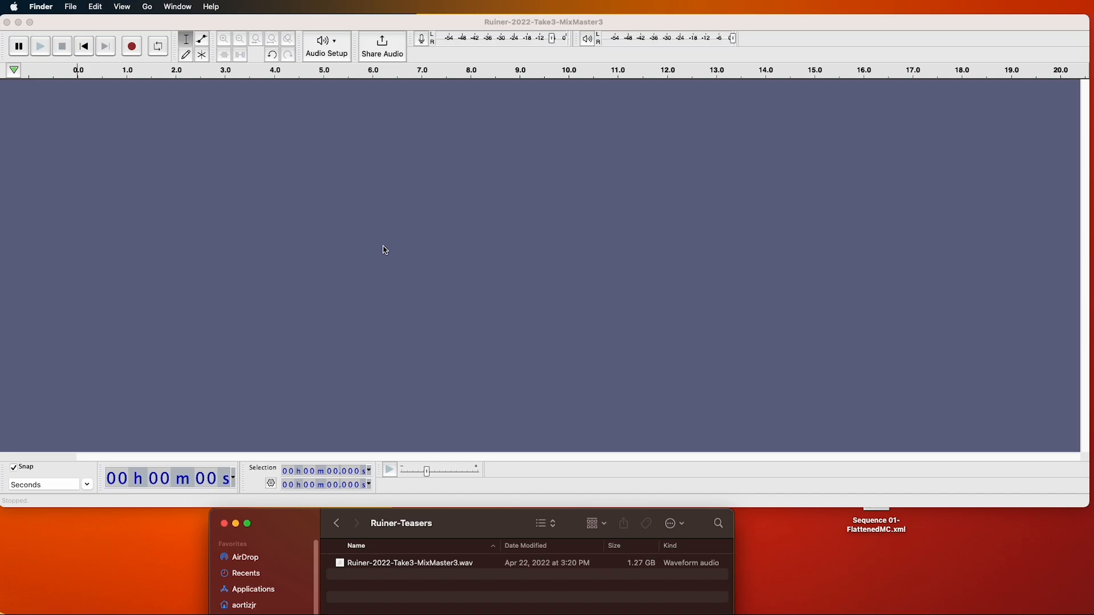
Import Ruiner-2022-Take3-MixMaster3.wav from the Ruiner-Teasers folder into the empty project.
left_click_drag(348, 564, 366, 298)
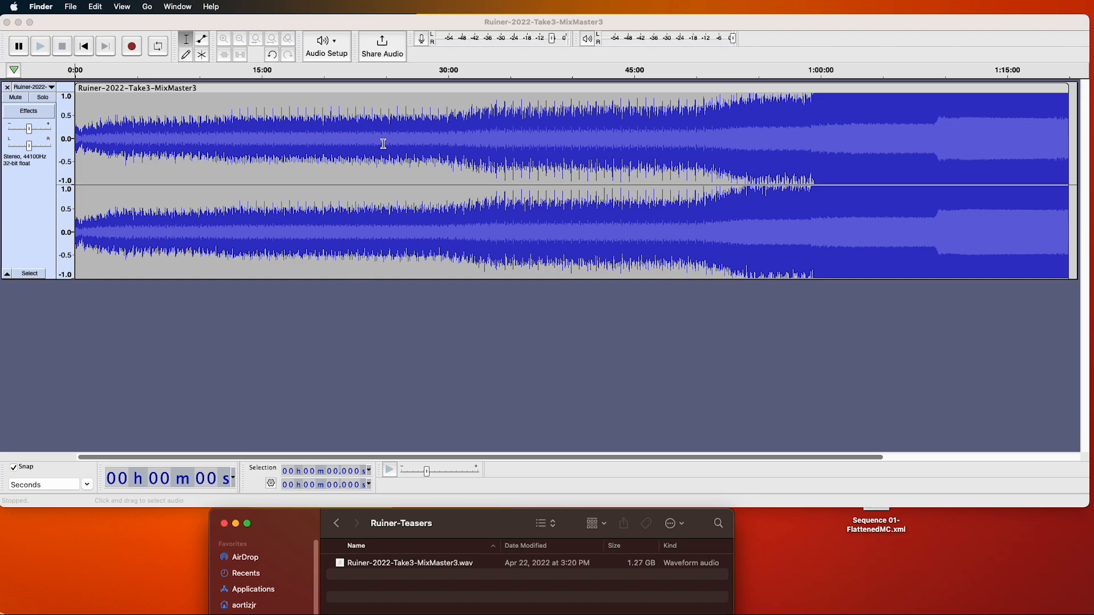
left_click(22, 476)
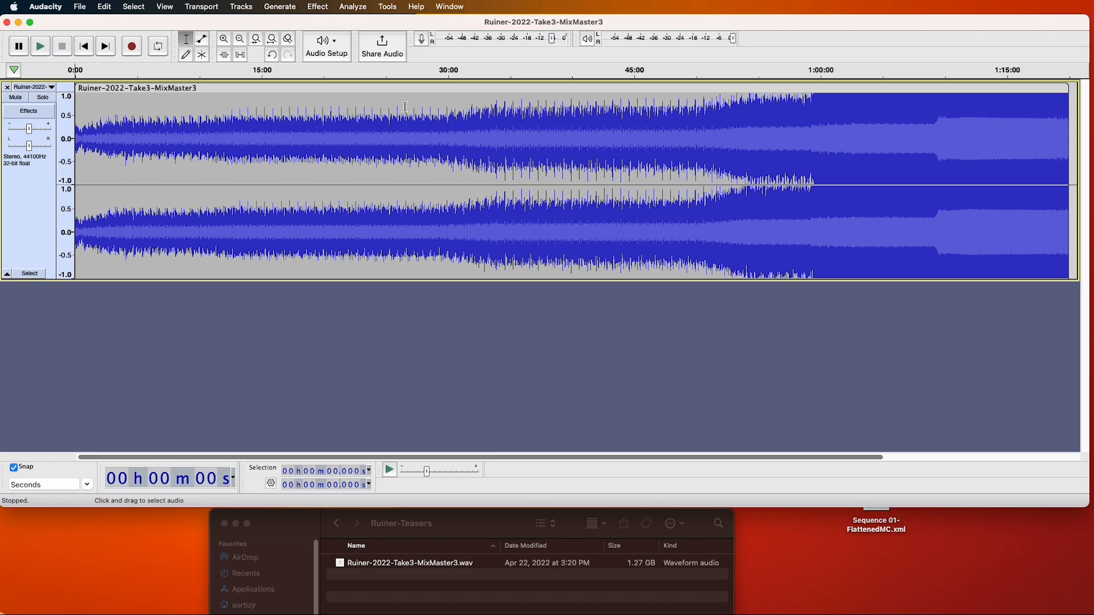
Select the section of the imported track from 6:00 to 6:30.
left_click(223, 41)
left_click(224, 41)
left_click(223, 41)
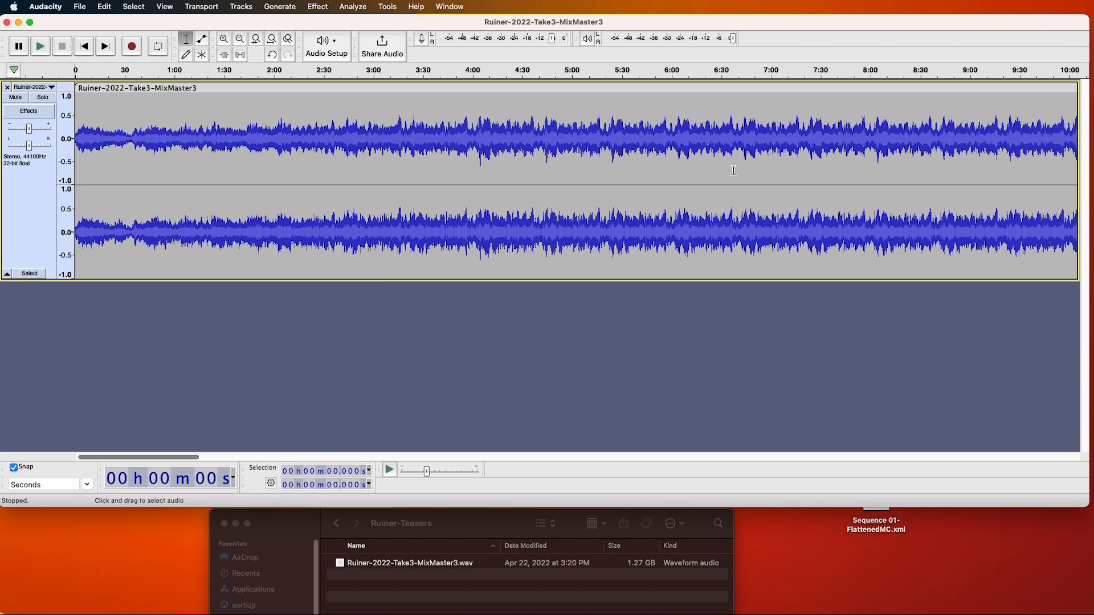
left_click(674, 125)
left_click_drag(674, 125, 720, 141)
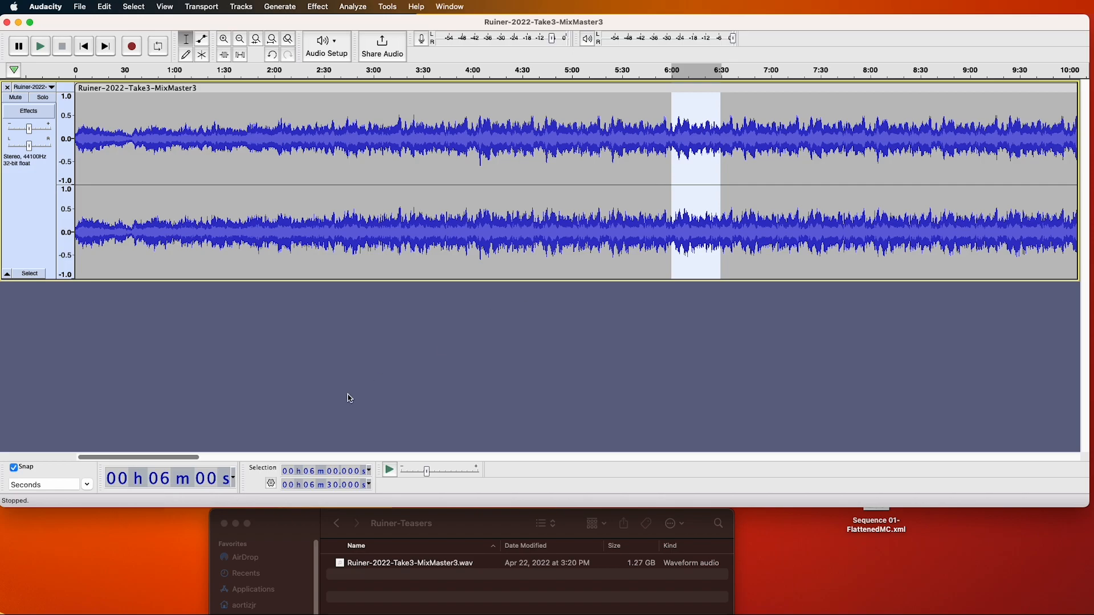
Set the selection start to 6 min 15 s and its end to 6 min 45 s.
left_click(333, 474)
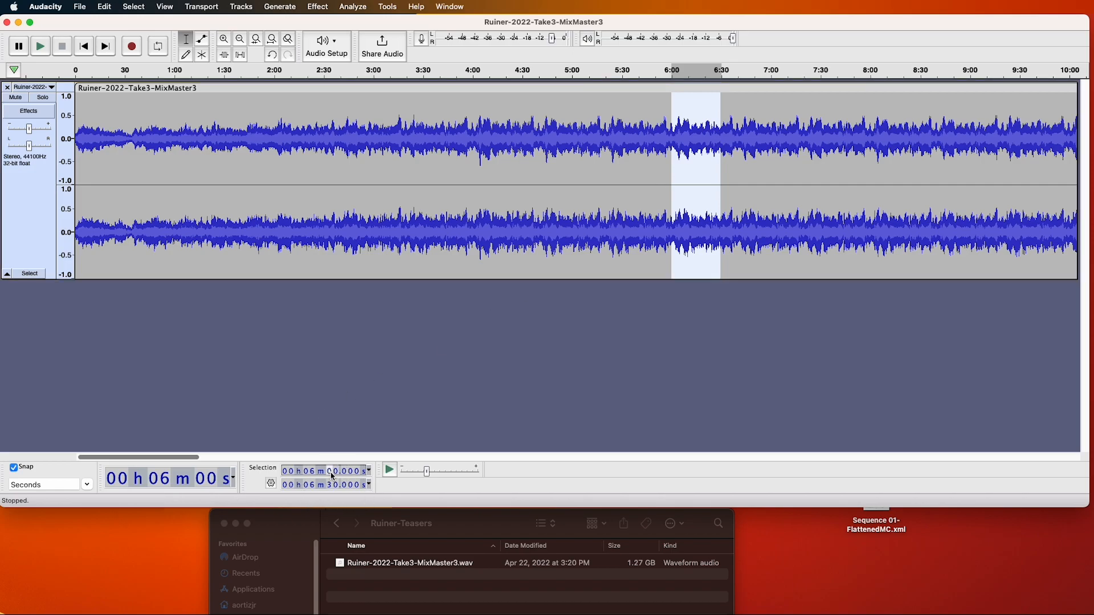
type("15")
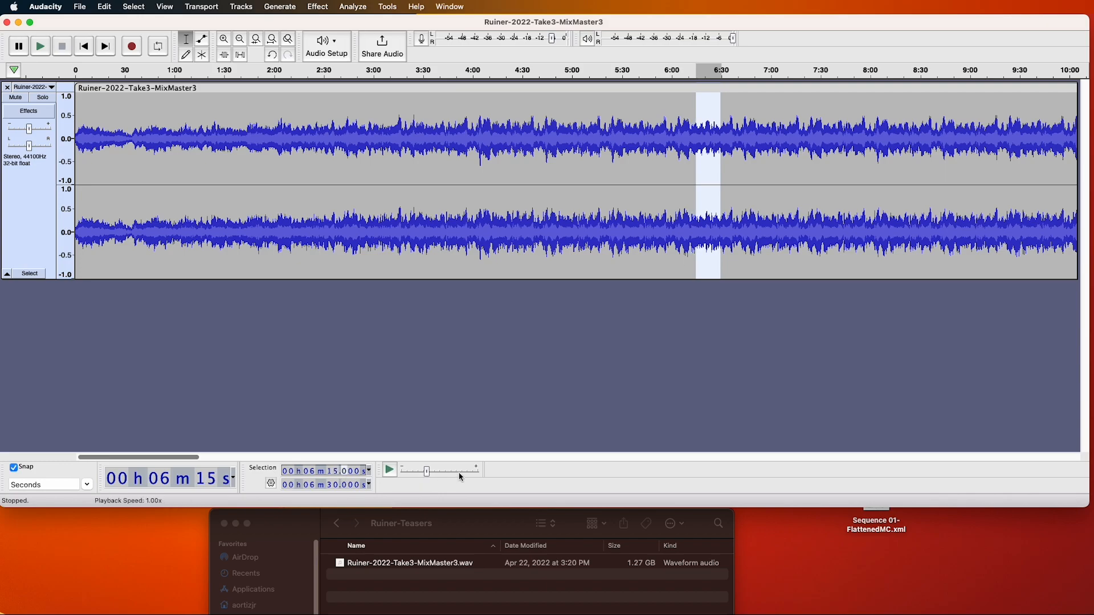
left_click(331, 485)
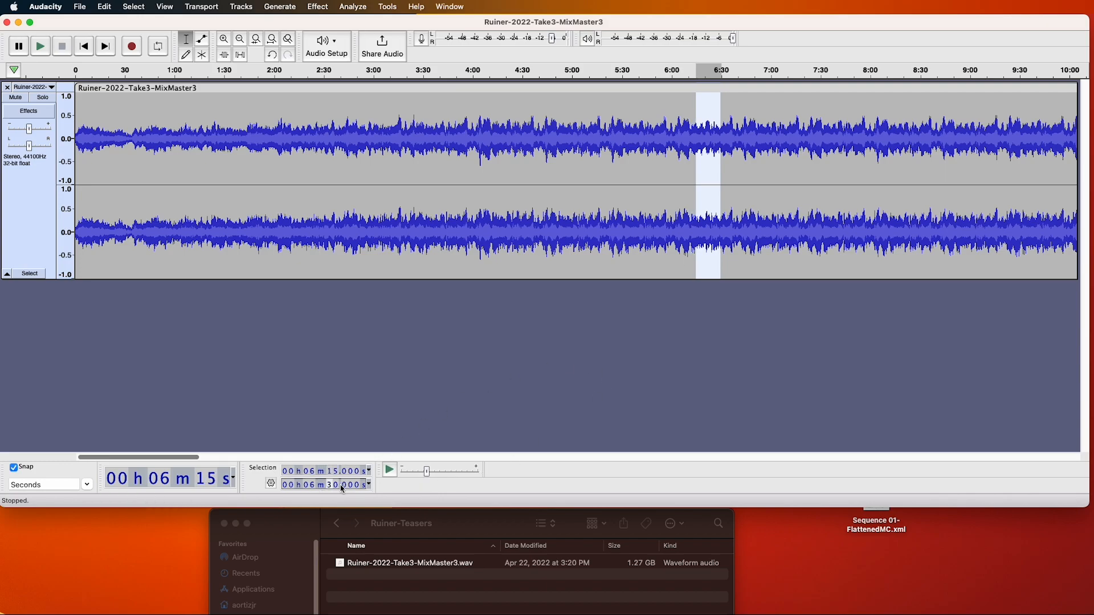
type("45")
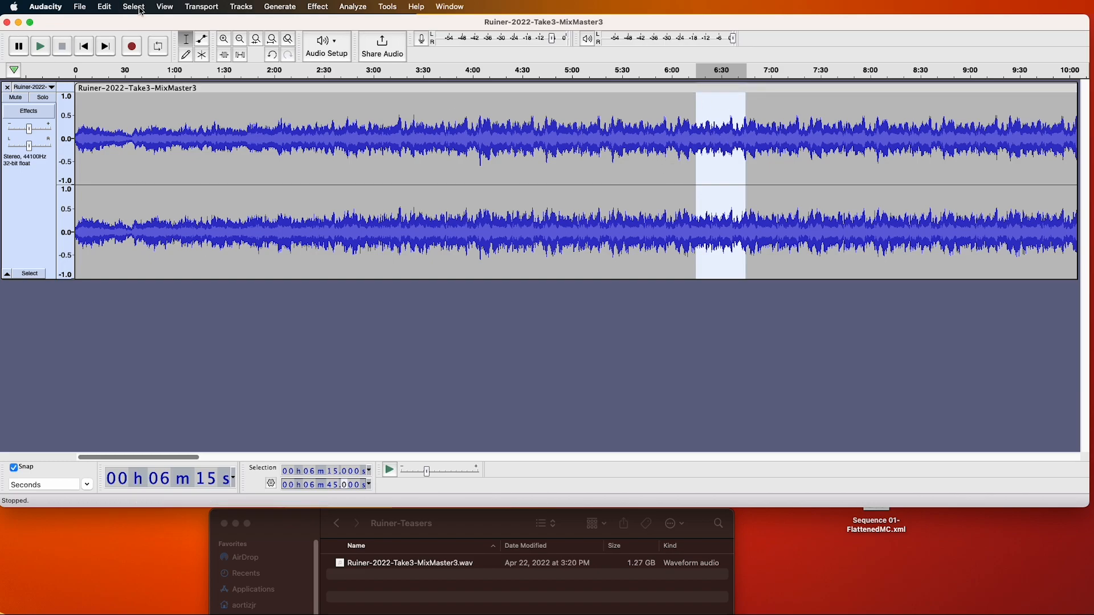
left_click(79, 7)
mouse_move(90, 103)
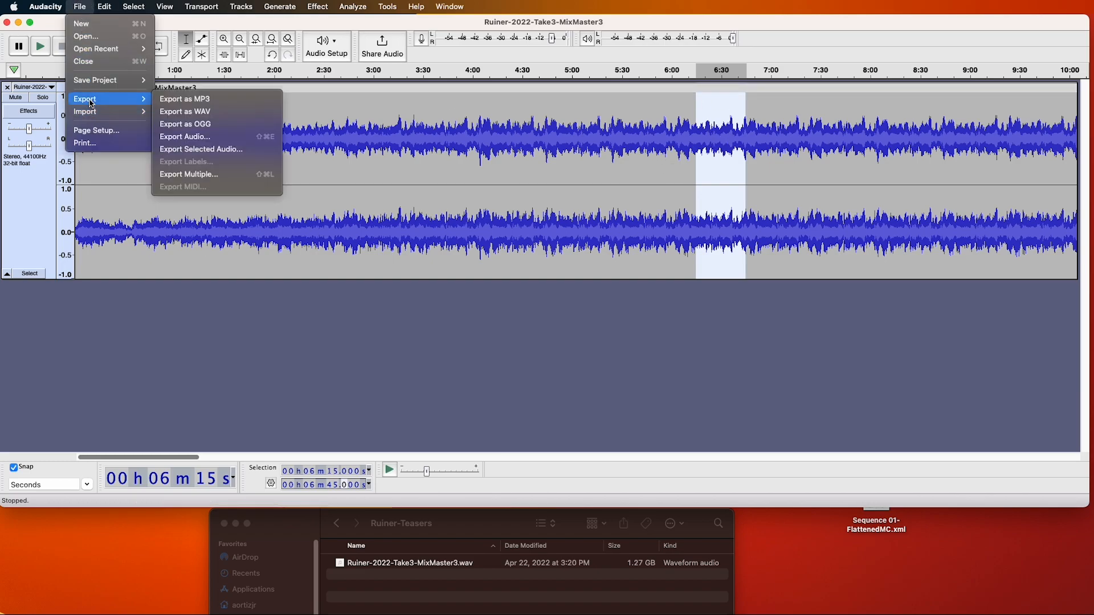
left_click(196, 149)
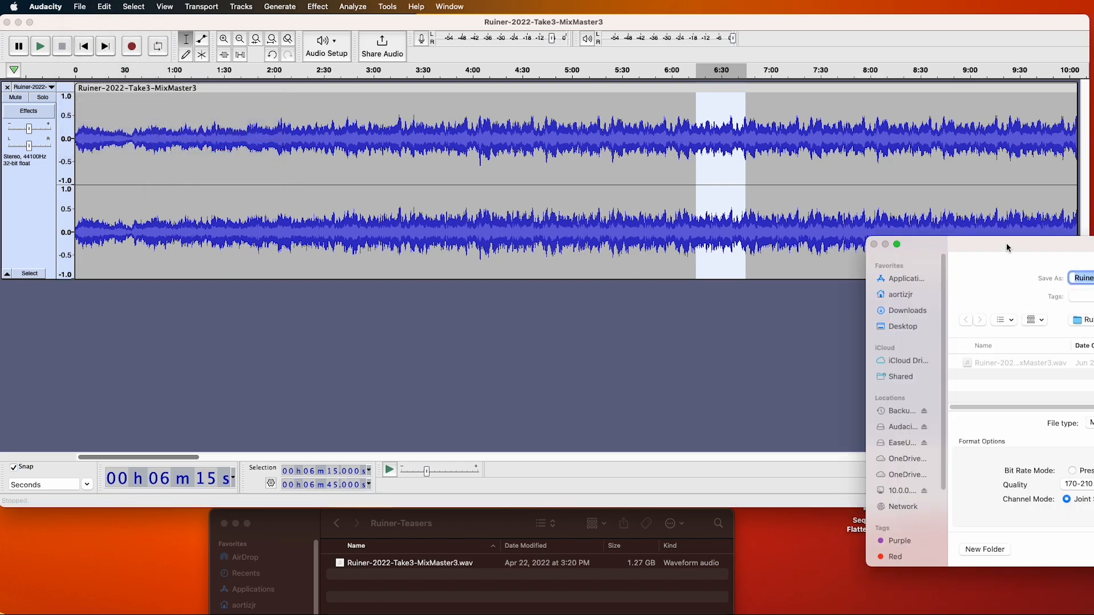
left_click_drag(1006, 248, 530, 192)
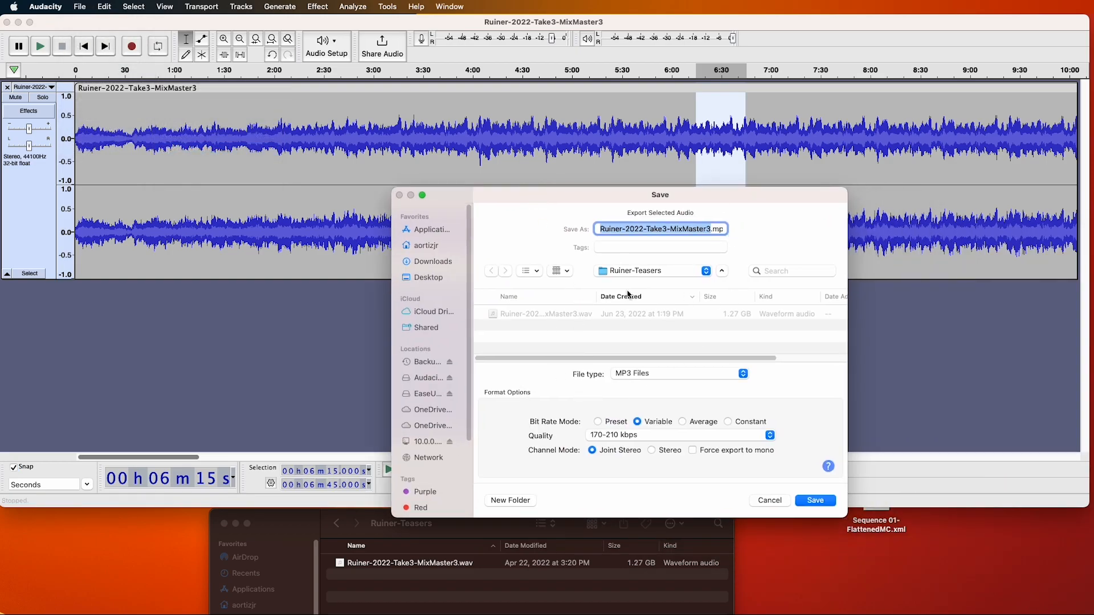
left_click(770, 501)
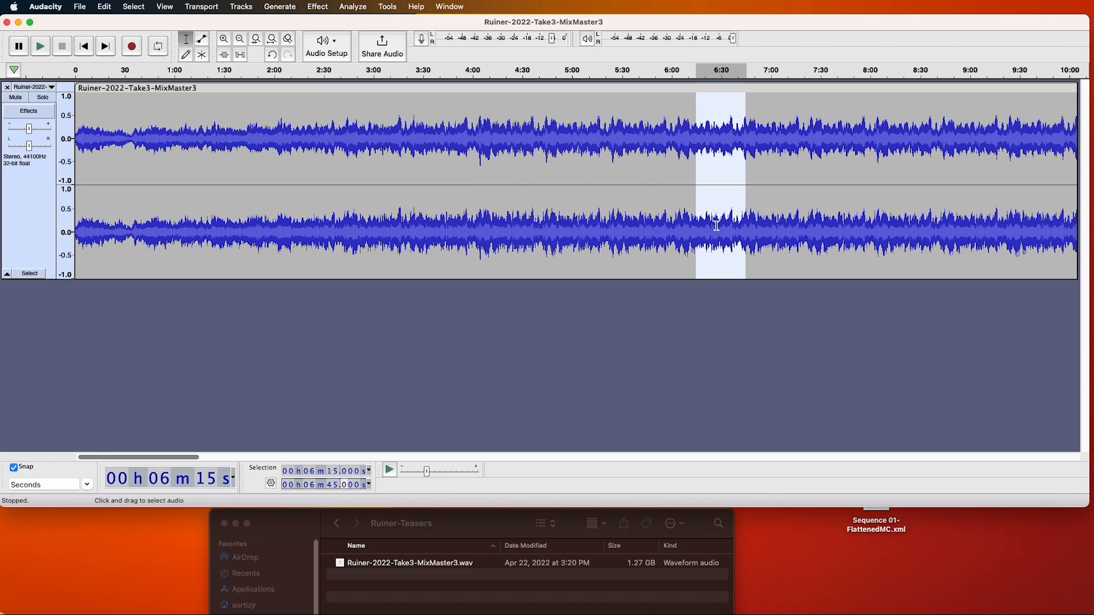
Add a label at the selected section and name it Clip1.
left_click(105, 10)
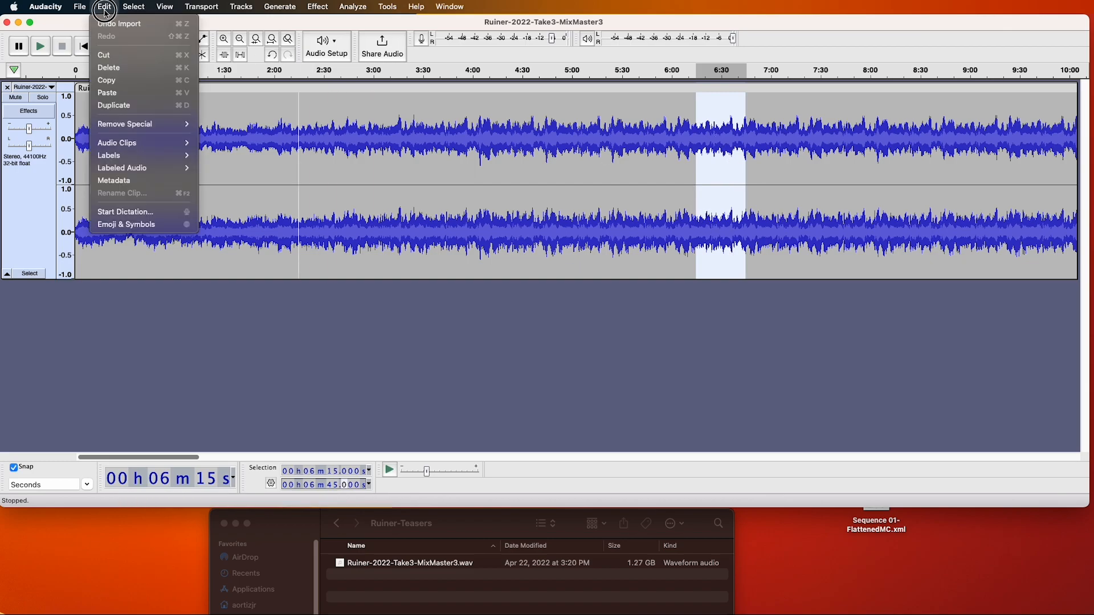
mouse_move(182, 155)
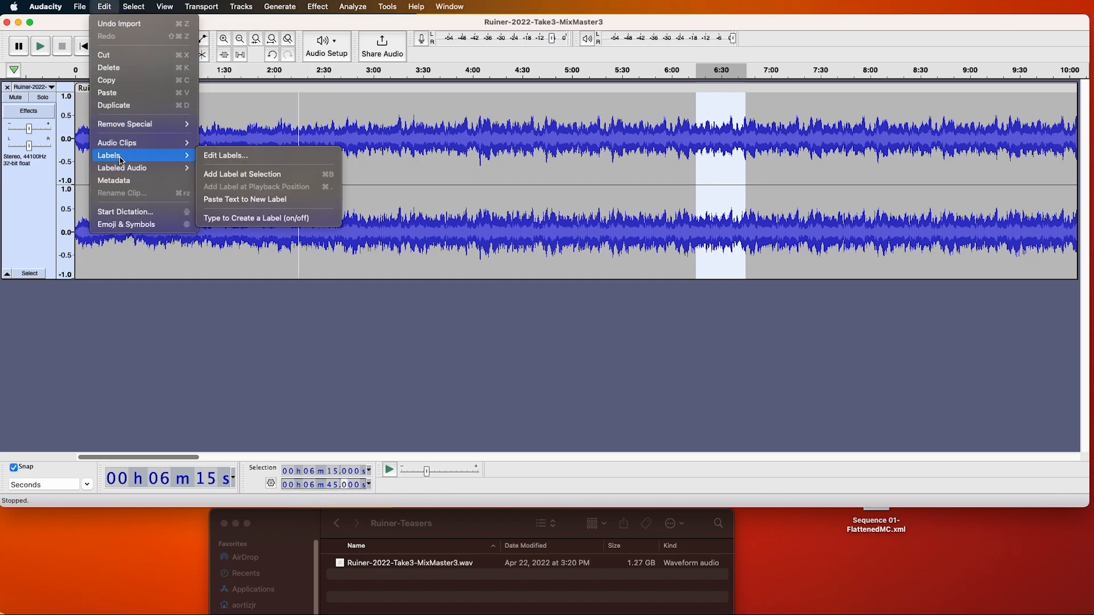
left_click(267, 174)
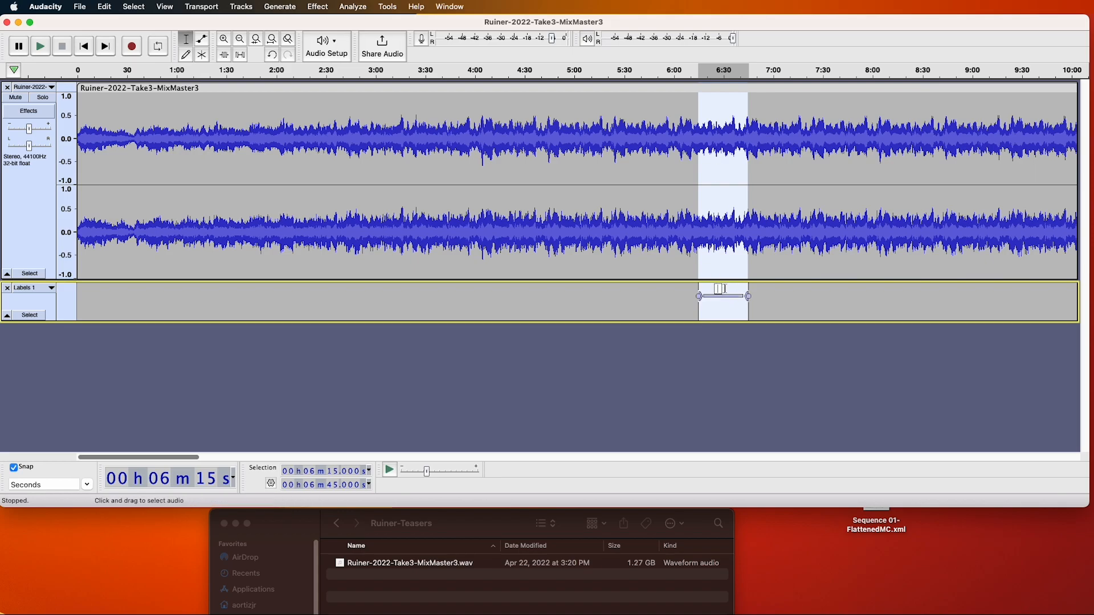
type("Clip1")
Select a second section of the audio track from 32:15 to 32:45.
left_click(240, 39)
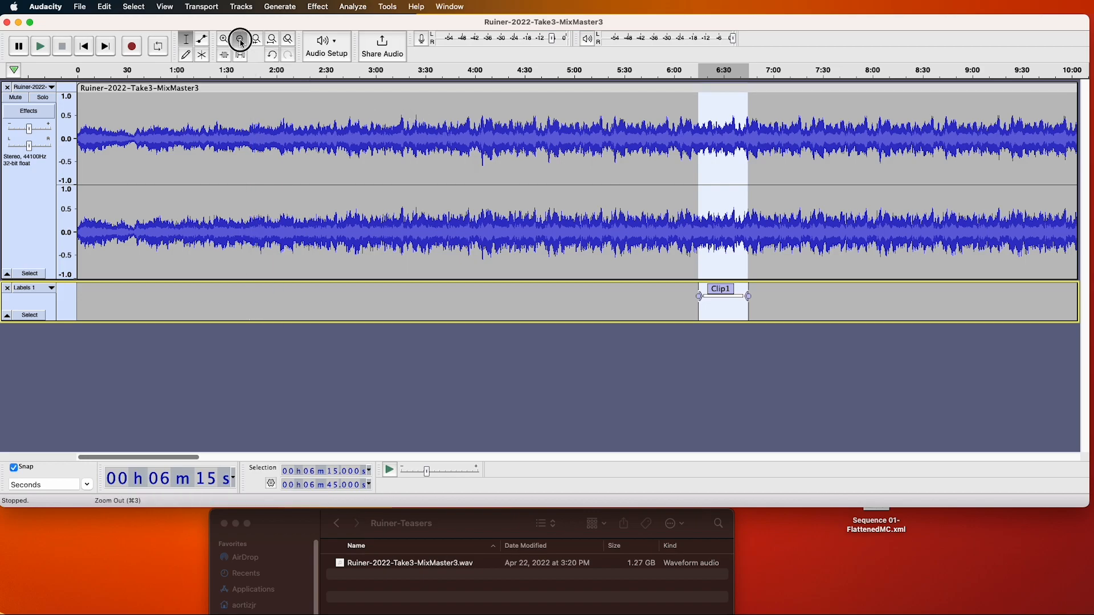
left_click(240, 39)
left_click(240, 39)
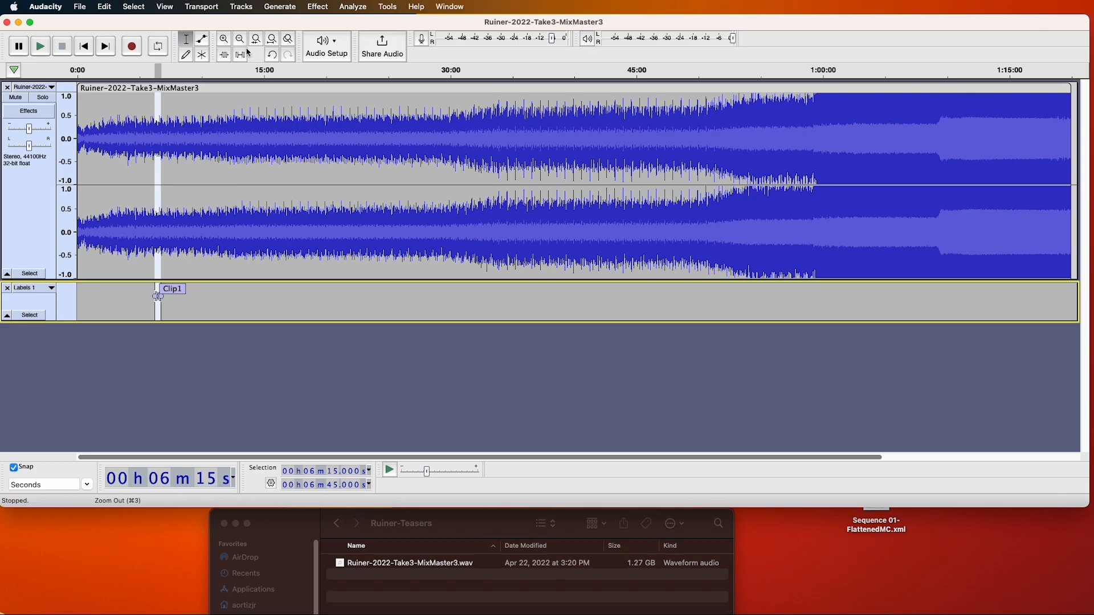
left_click_drag(467, 212, 497, 216)
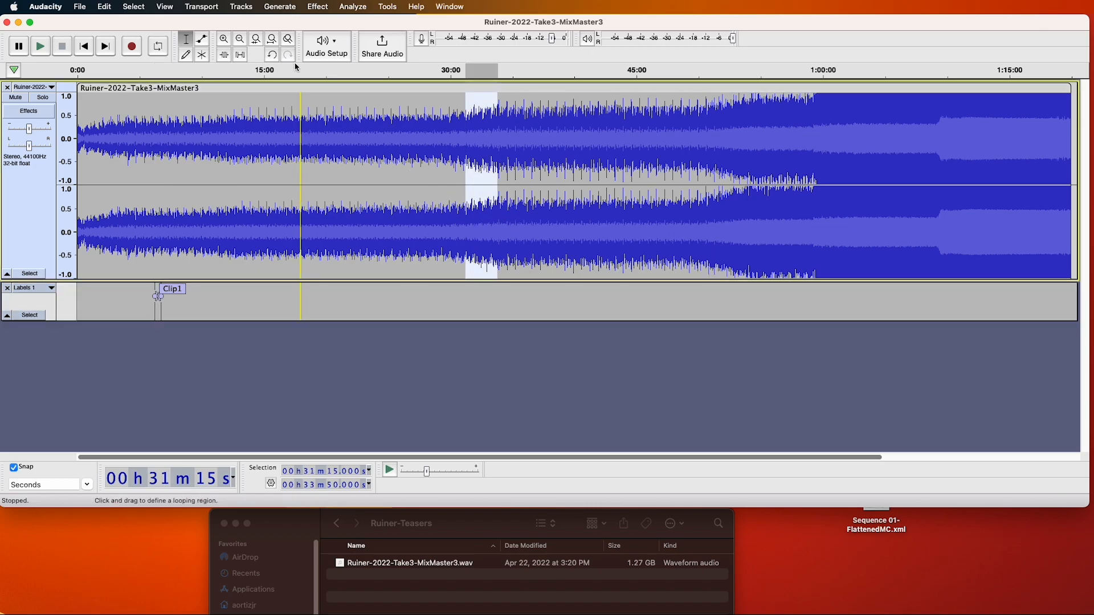
left_click(257, 39)
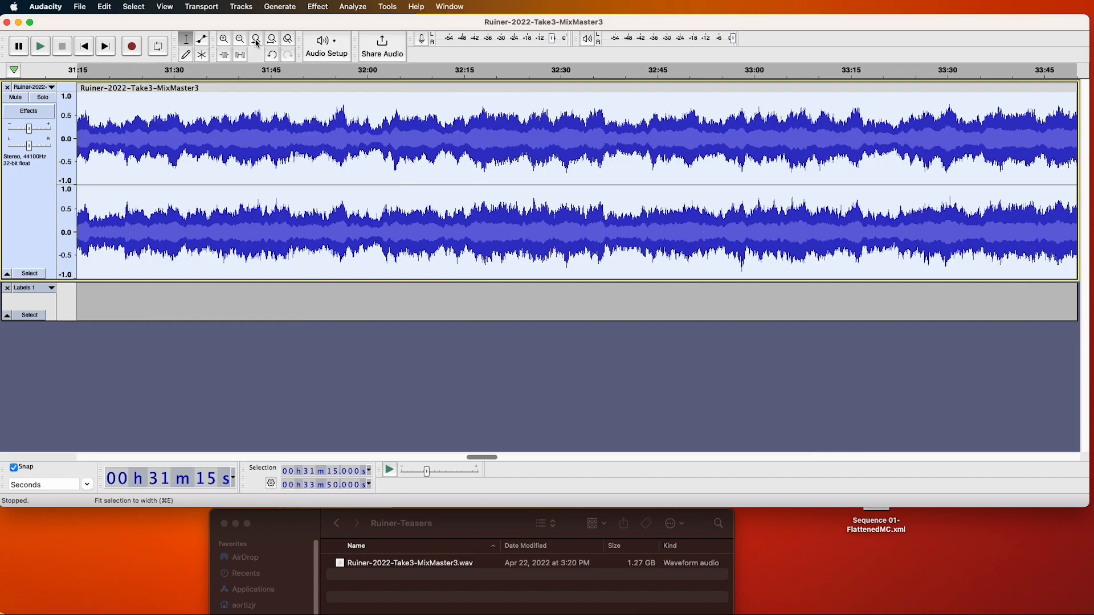
left_click(465, 138)
left_click_drag(462, 137, 657, 146)
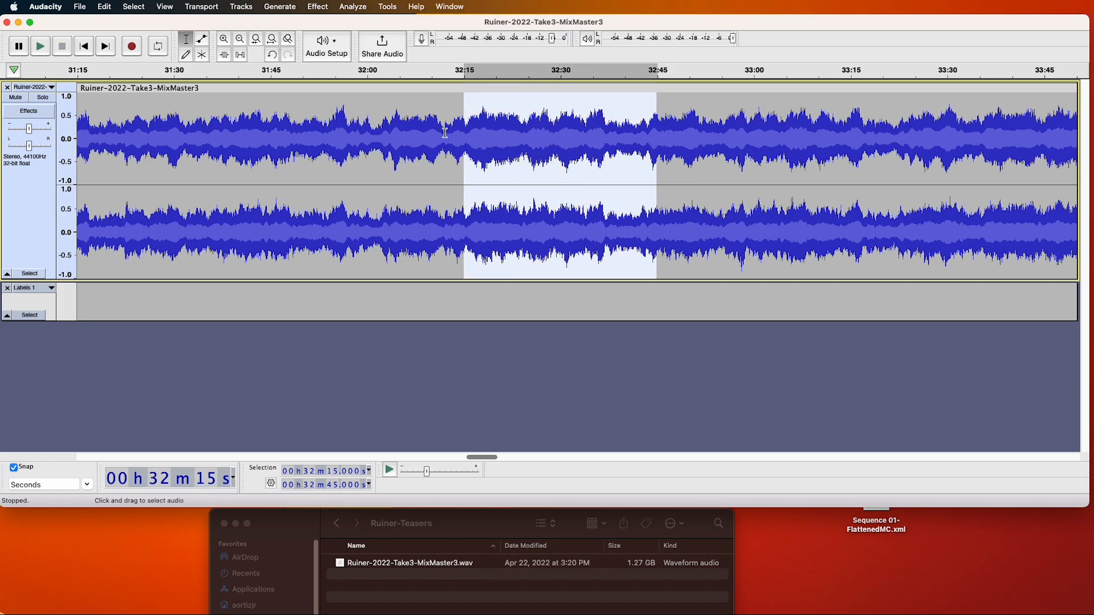
Label the selection from 32:15 to 32:45 as Clip2.
key("super+b")
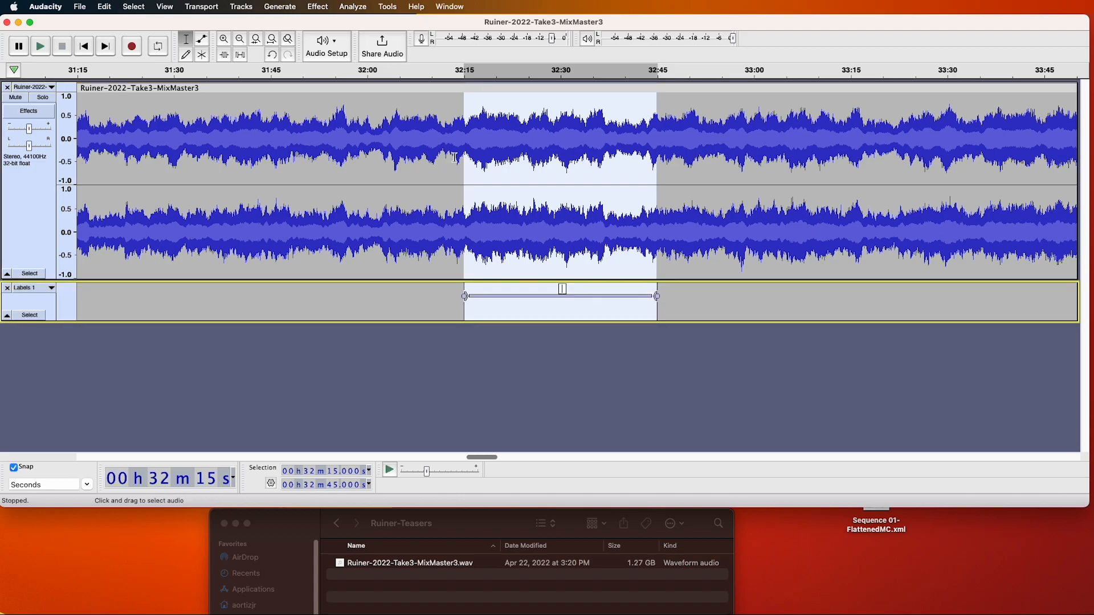
type("Clip2")
key("Return")
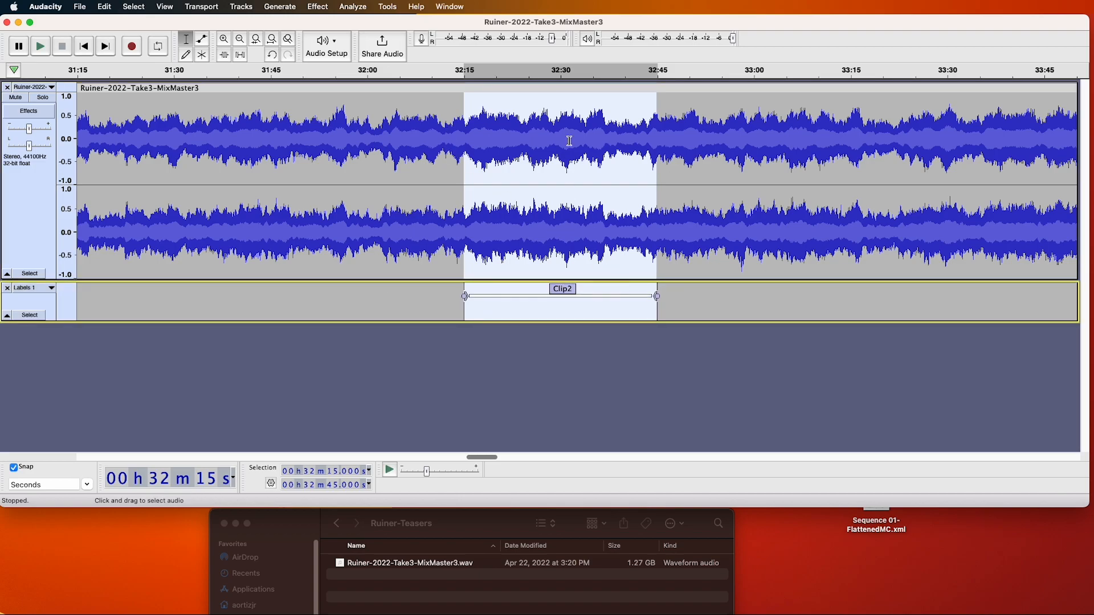
Select the audio from about 58:50 to 1:00:10 and label it Clip3.
left_click(240, 39)
left_click(240, 39)
left_click(240, 39)
left_click(240, 39)
left_click(240, 39)
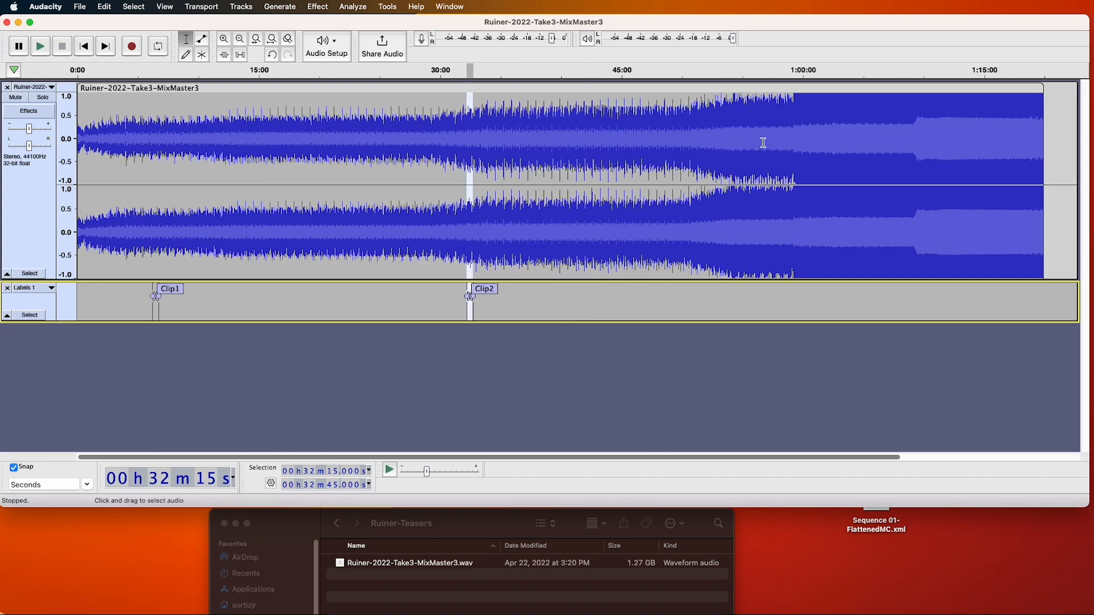
left_click_drag(788, 113, 803, 115)
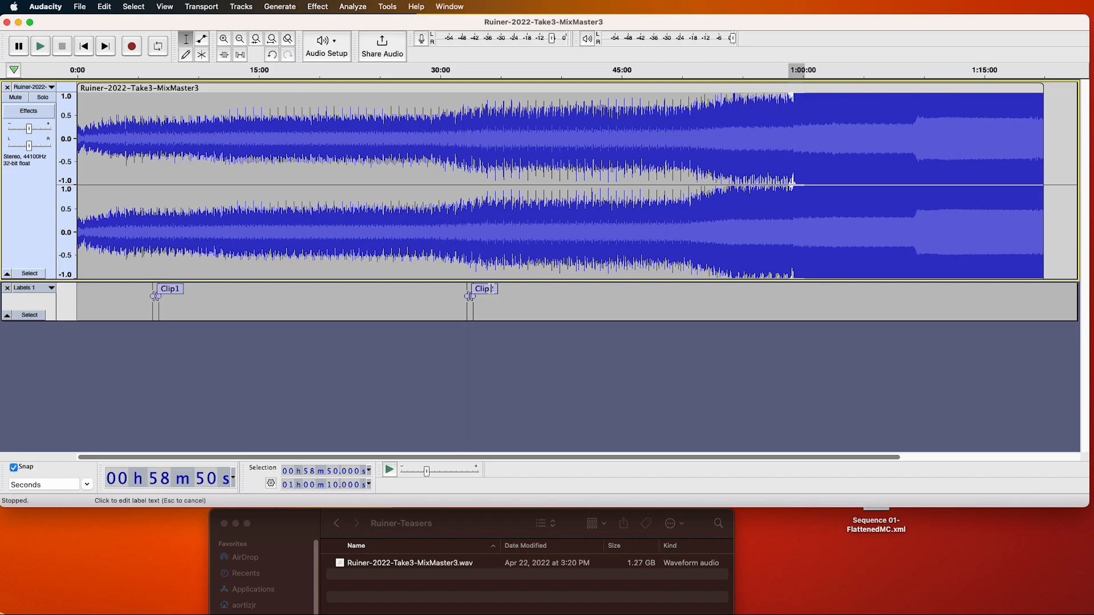
key("super+b")
type("Clip3")
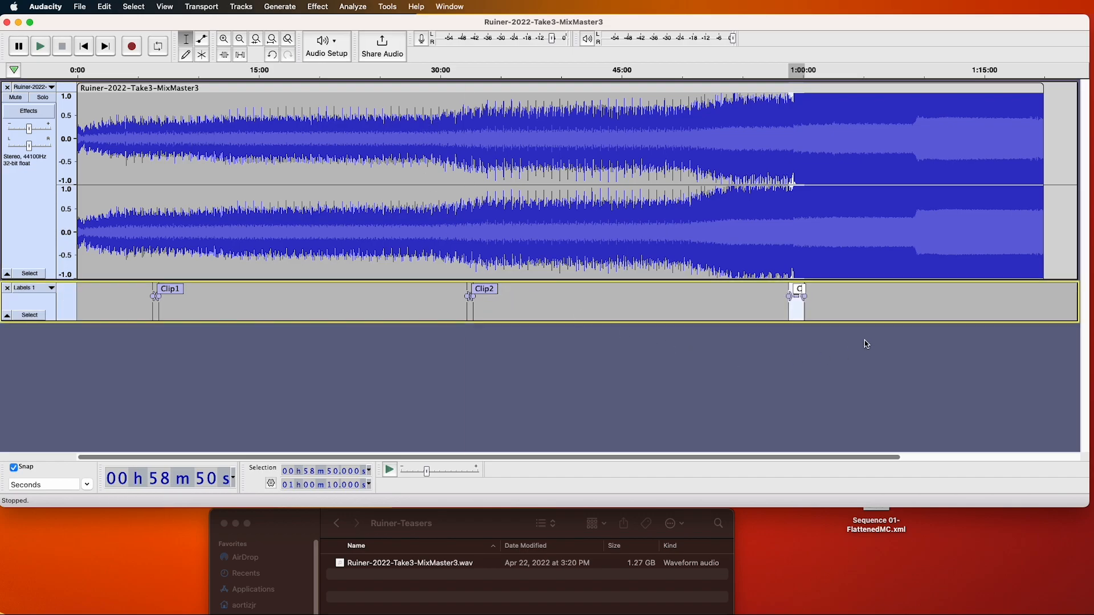
key("Return")
Start a multiple-file export of the labelled sections, keeping MP3 Files as the format.
left_click(80, 6)
mouse_move(109, 107)
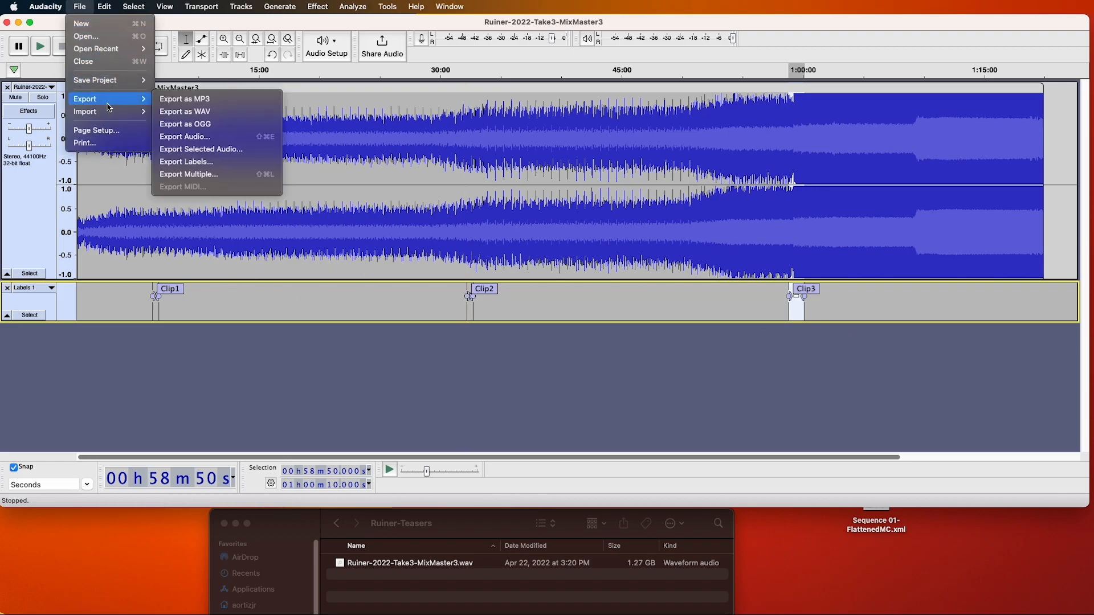
left_click(228, 174)
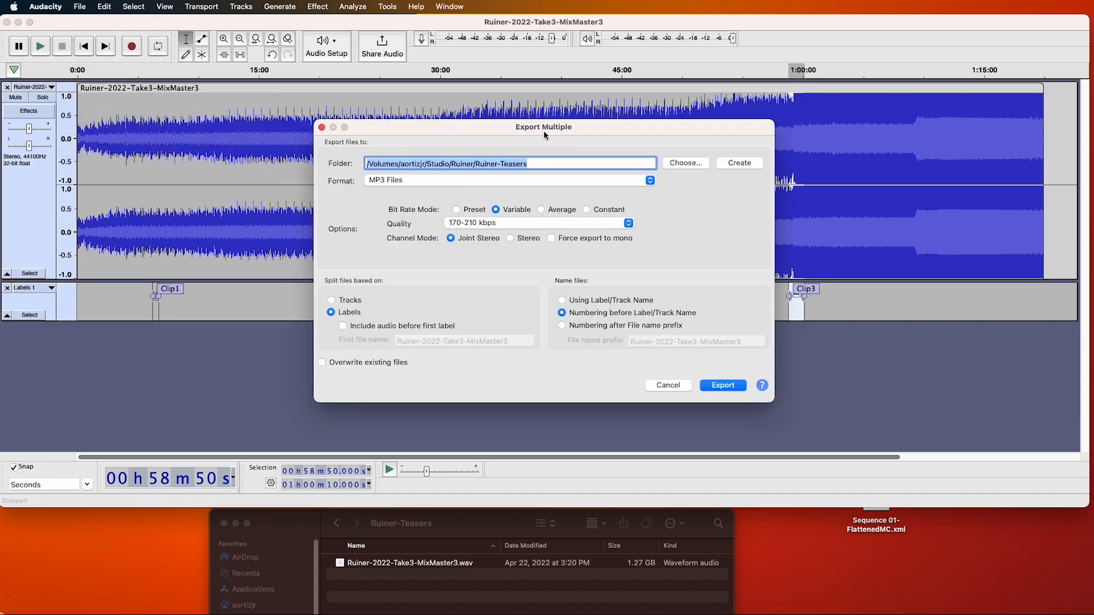
left_click(496, 181)
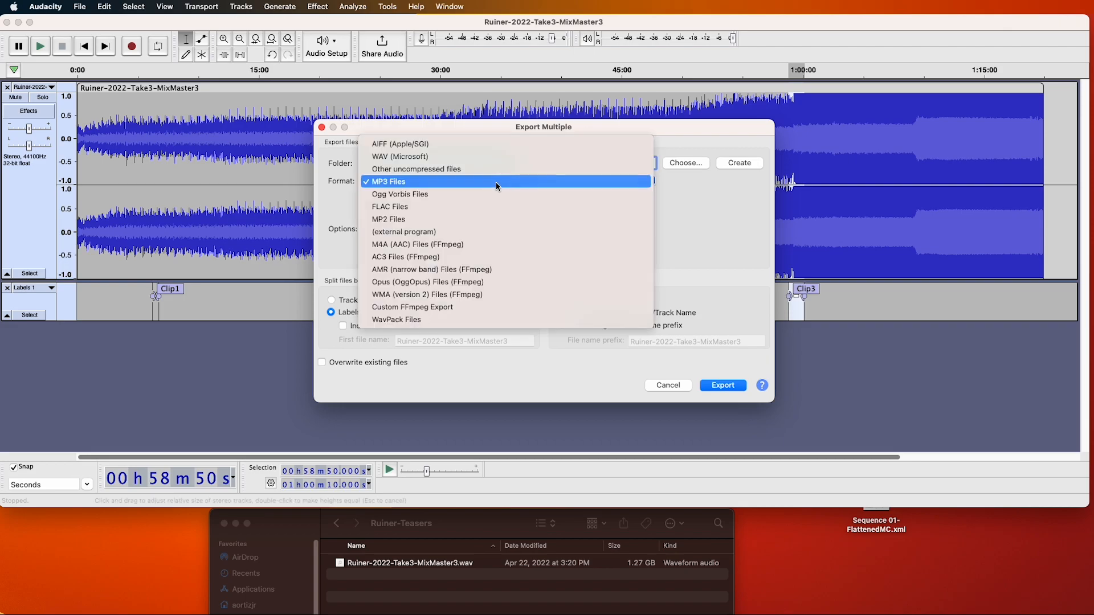
left_click(495, 183)
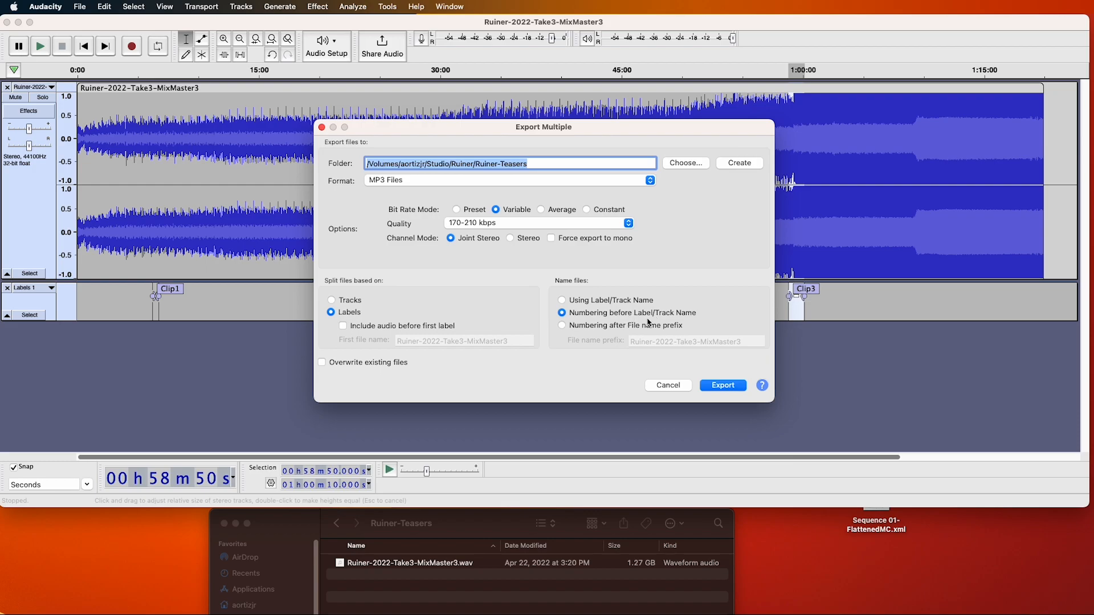
left_click(562, 326)
left_click_drag(655, 342, 743, 344)
key("BackSpace")
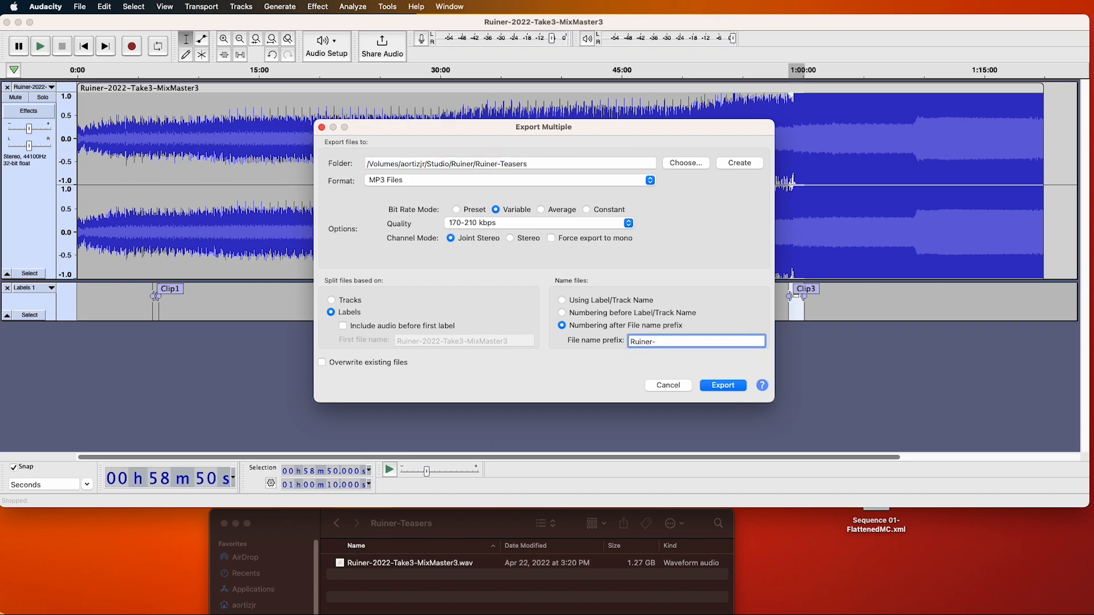
left_click(584, 315)
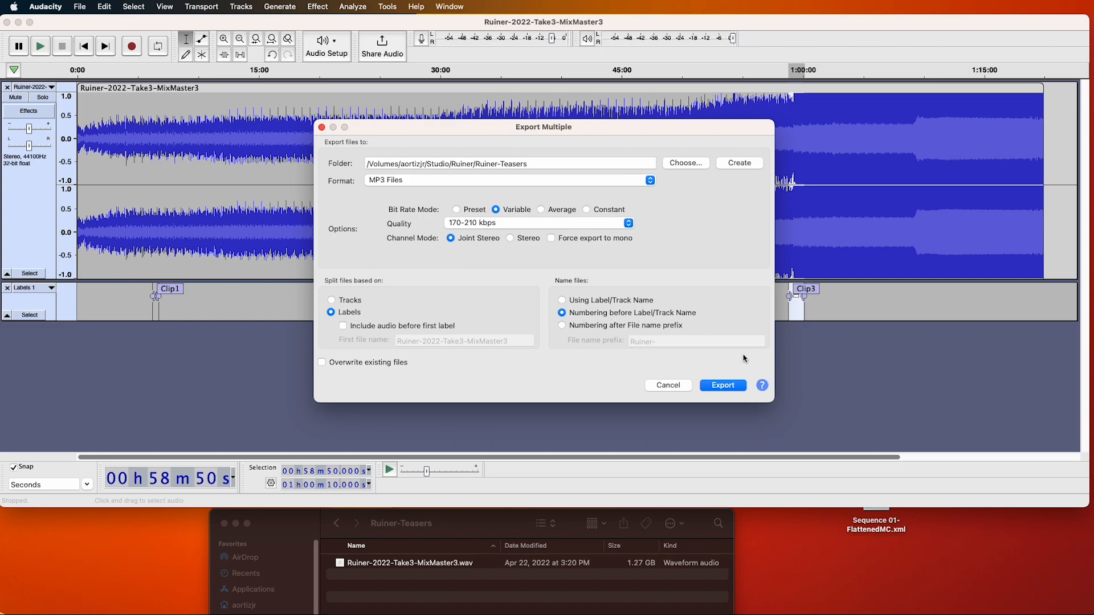
Export the labelled clips as MP3 files to the Ruiner-Teasers folder, accepting the metadata tags as they are.
left_click(736, 385)
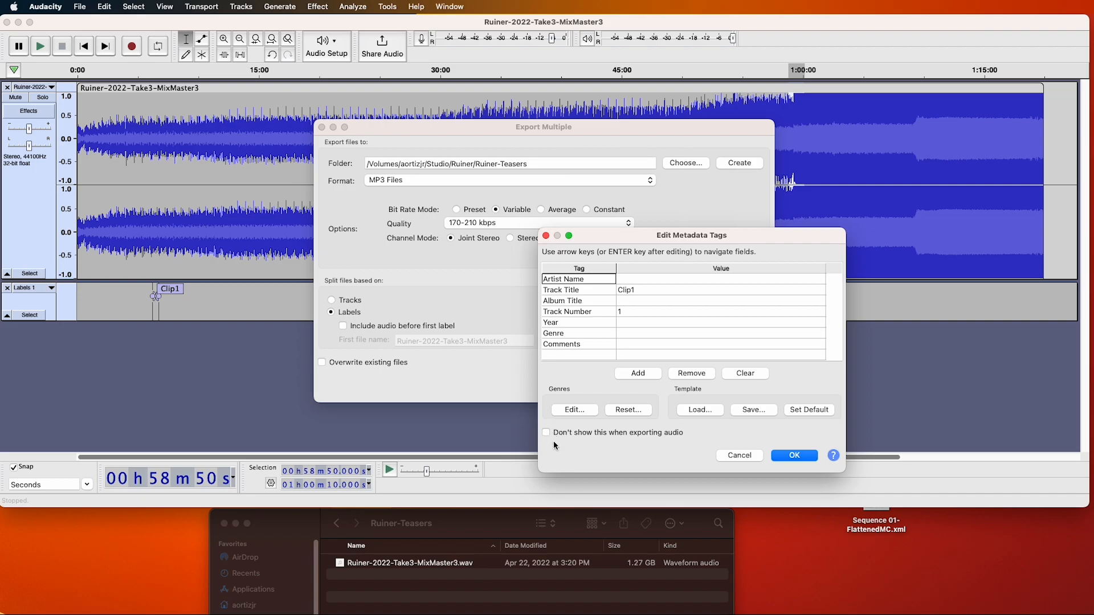
left_click(803, 458)
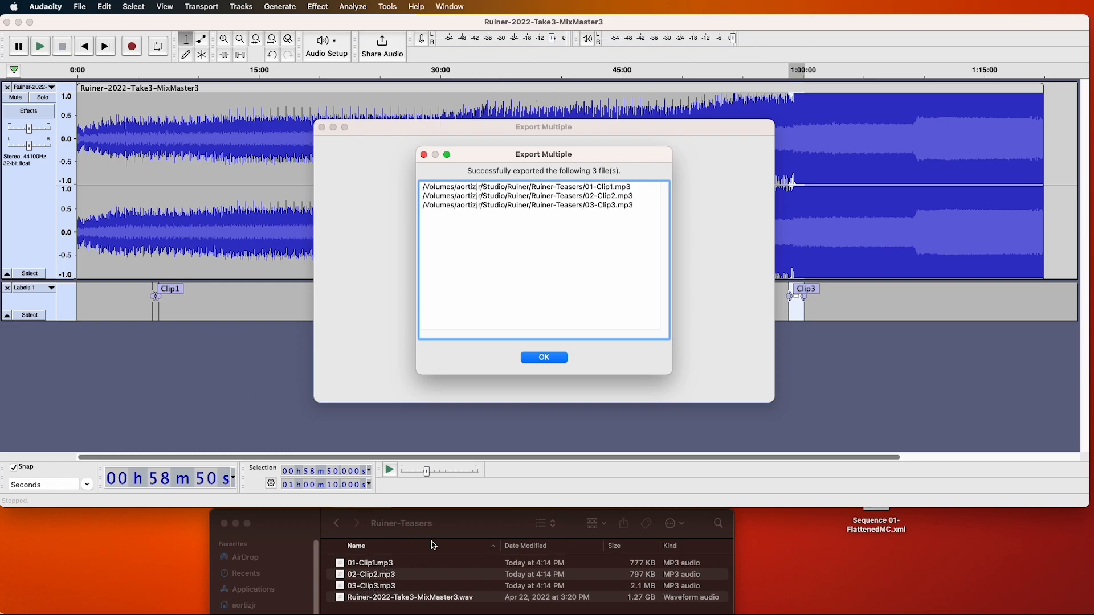
key("Return")
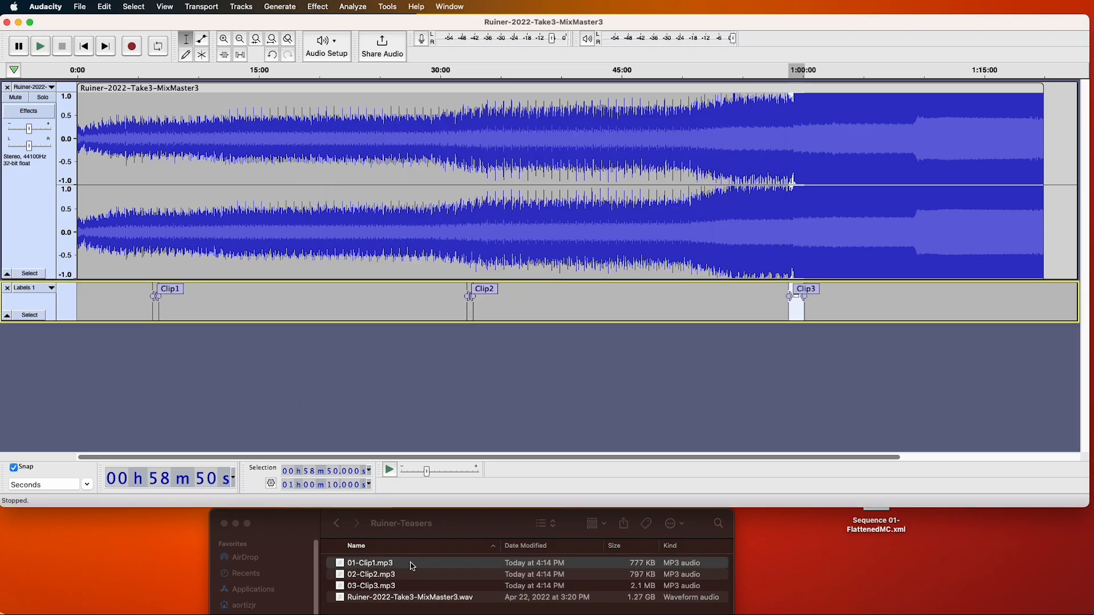
Play the exported 01-Clip1.mp3 from the Ruiner-Teasers folder and close the Music player.
left_click(345, 565)
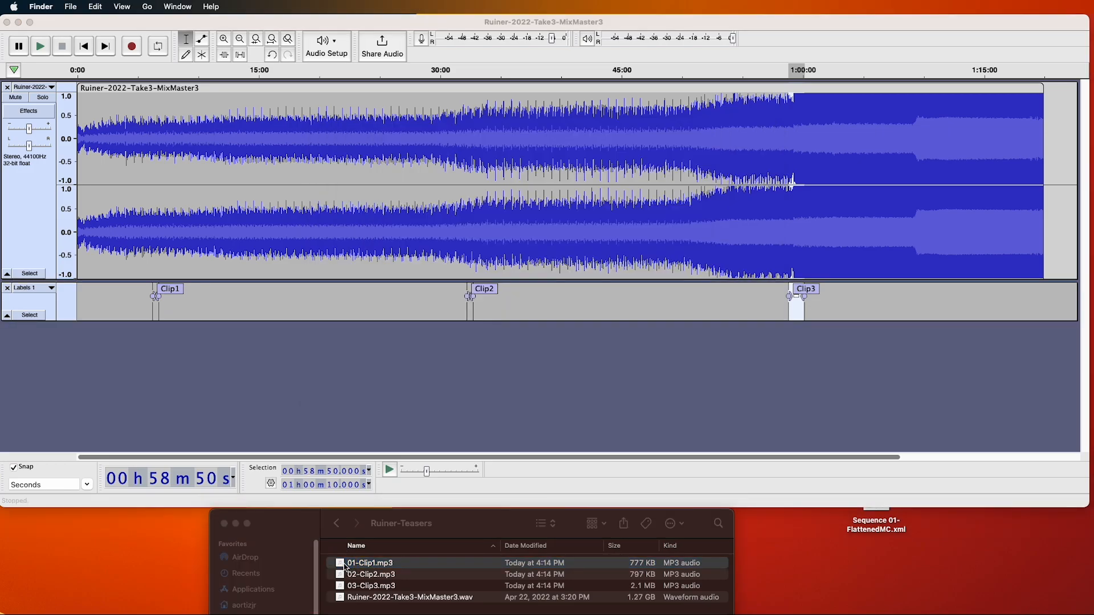
double_click(345, 565)
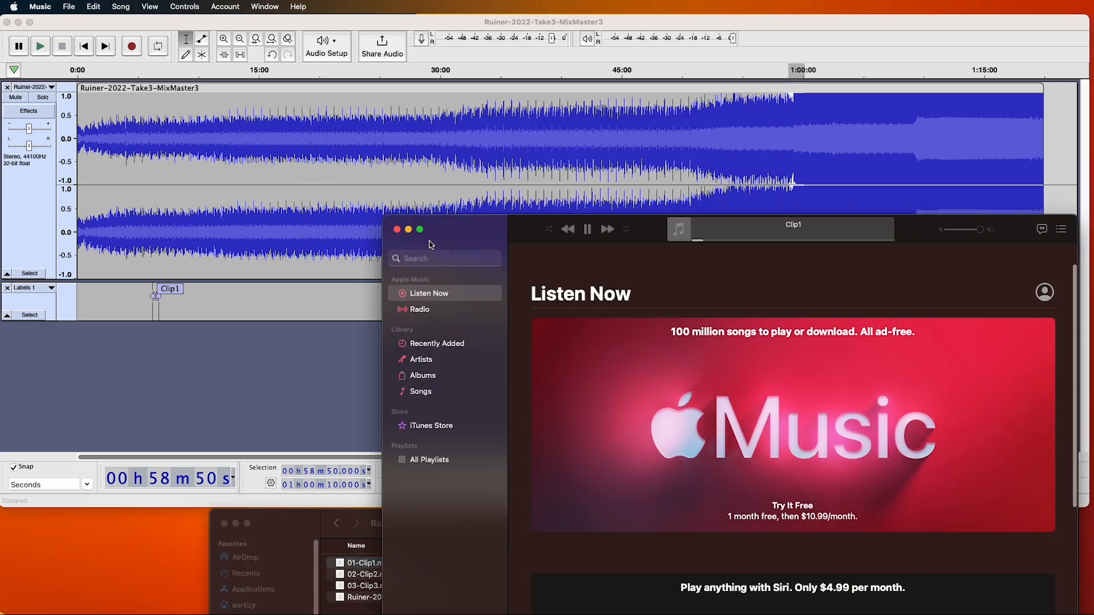
left_click(397, 229)
left_click(426, 557)
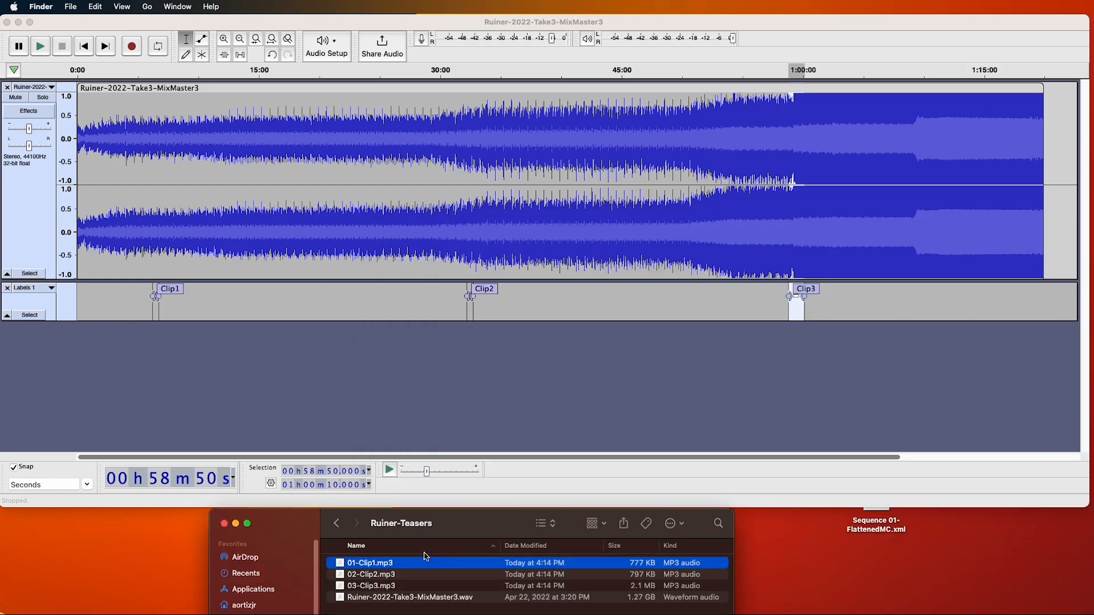